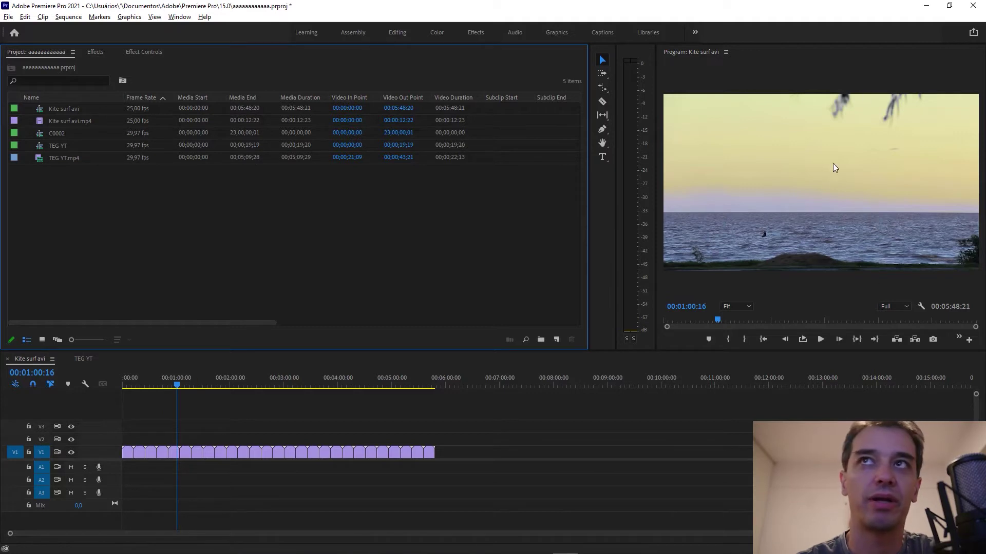
- Create a 1920 × 1080 transparent video at 25 fps and lay it on track V2 across the full length of the V1 clips
{"action": "left_click", "coordinate": [556, 340]}
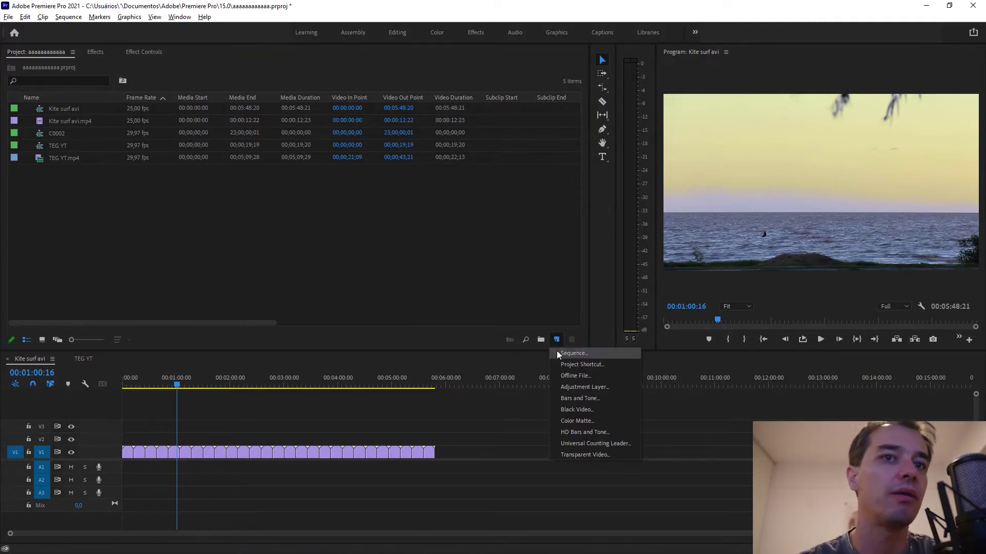
{"action": "left_click", "coordinate": [571, 455]}
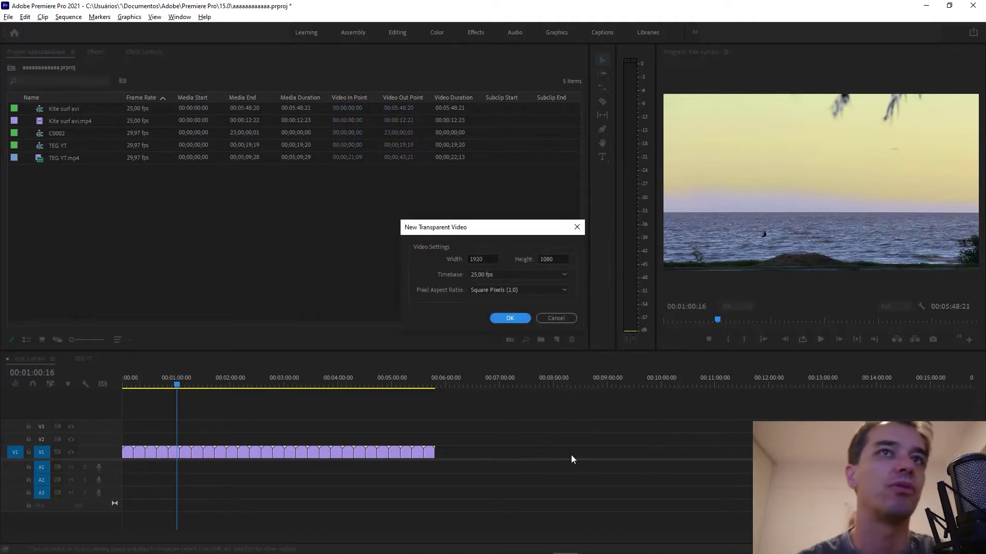
{"action": "left_click", "coordinate": [517, 318]}
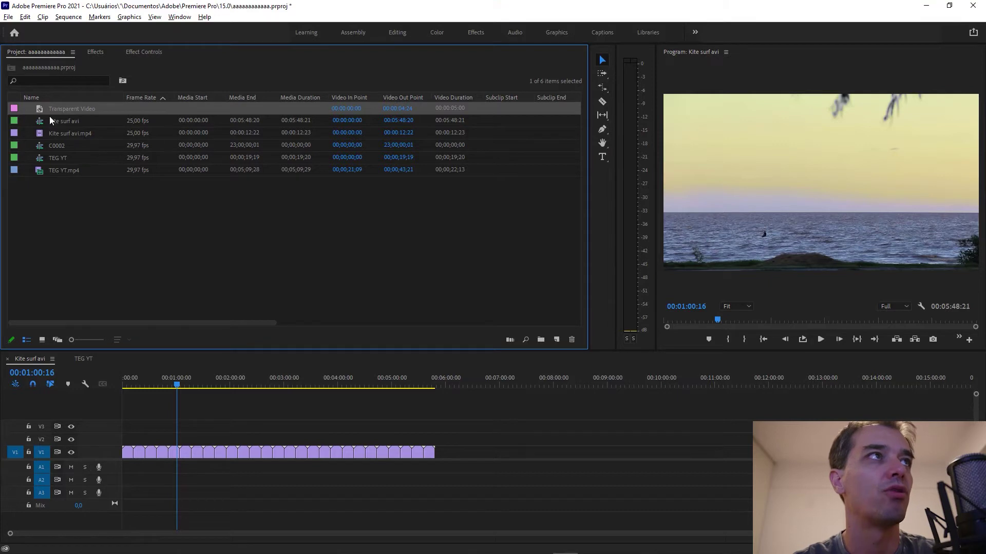
{"action": "left_click_drag", "start_coordinate": [37, 107], "coordinate": [435, 437]}
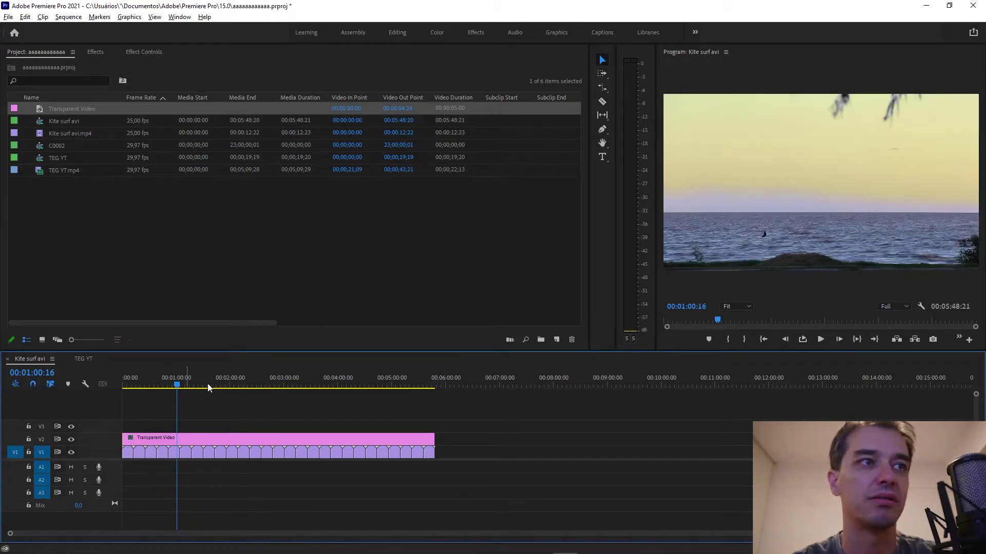
{"action": "left_click", "coordinate": [227, 385]}
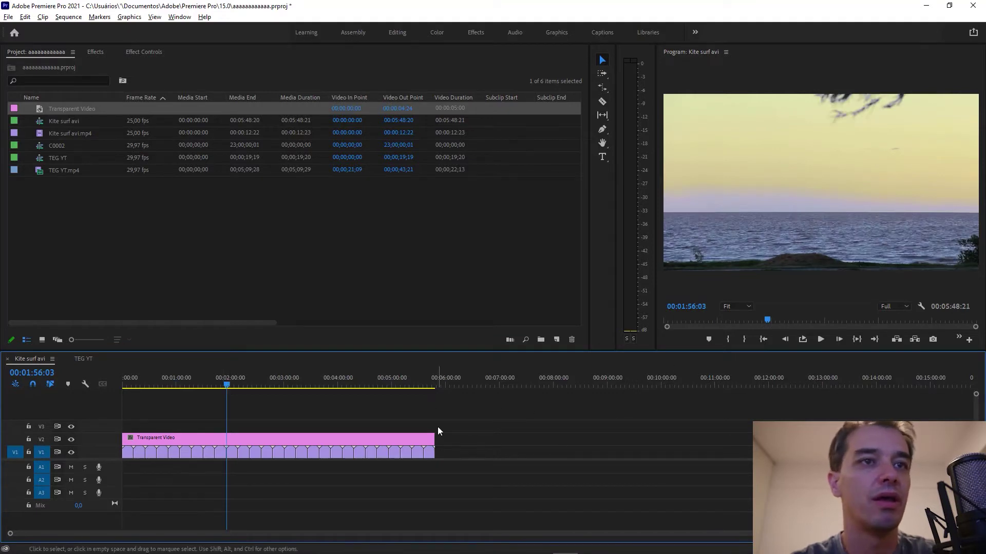
{"action": "left_click_drag", "start_coordinate": [433, 438], "coordinate": [428, 434]}
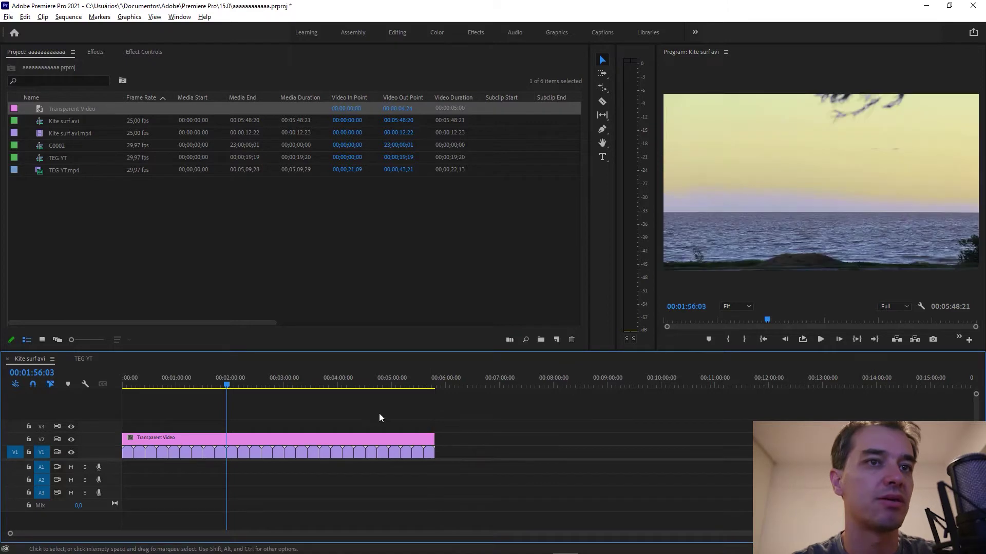
- Search the effects for "time" and apply the Timecode video effect to the transparent video clip on V2
{"action": "left_click", "coordinate": [94, 53]}
{"action": "left_click", "coordinate": [55, 65]}
{"action": "type", "text": "tome"}
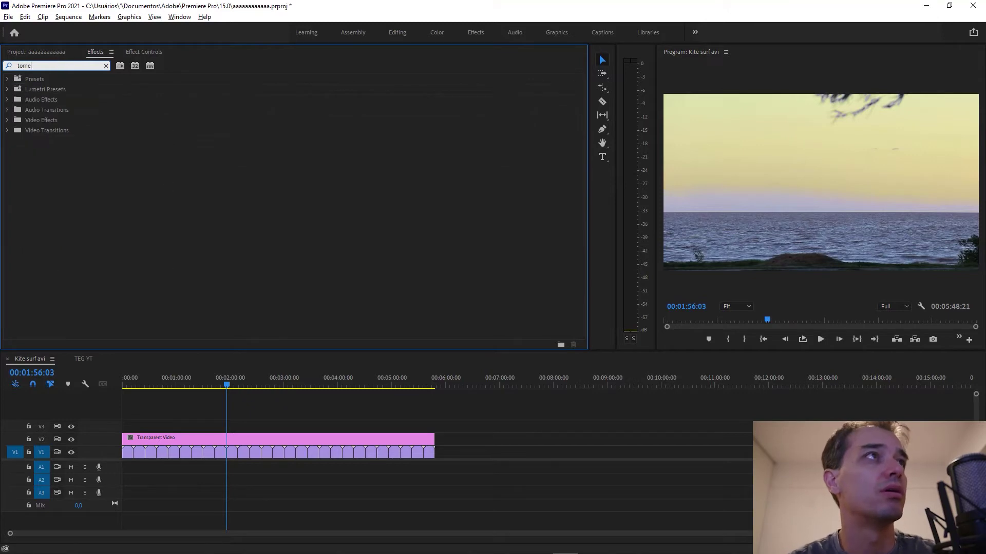
{"action": "key", "text": "BackSpace"}
{"action": "key", "text": "BackSpace"}
{"action": "key", "text": "BackSpace"}
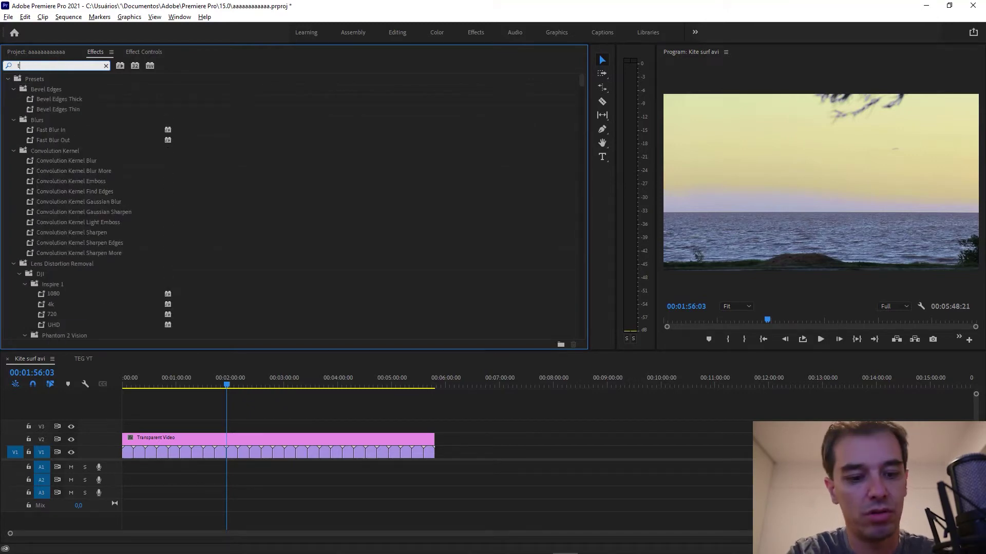
{"action": "type", "text": "ime"}
{"action": "left_click_drag", "start_coordinate": [56, 211], "coordinate": [183, 440]}
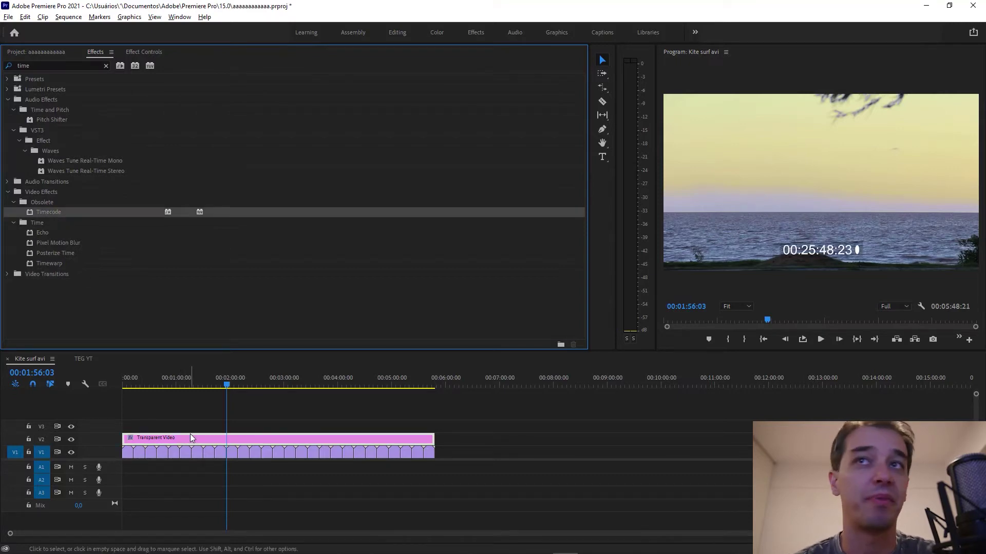
- Set the Timecode effect's size to 44.3 %, its vertical position to 633.4 and its opacity to 0 %
{"action": "left_click", "coordinate": [190, 434]}
{"action": "left_click", "coordinate": [138, 50]}
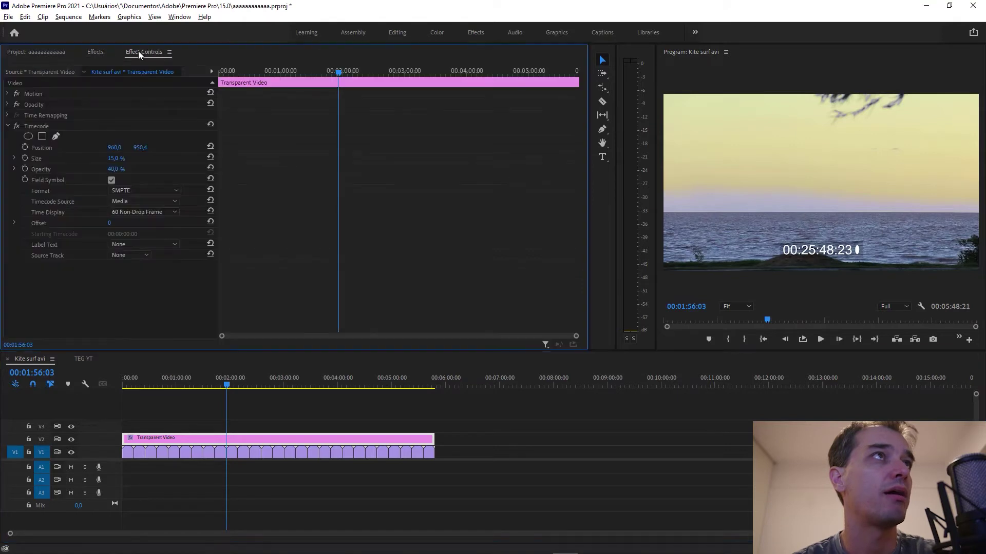
{"action": "left_click_drag", "start_coordinate": [113, 163], "coordinate": [66, 147]}
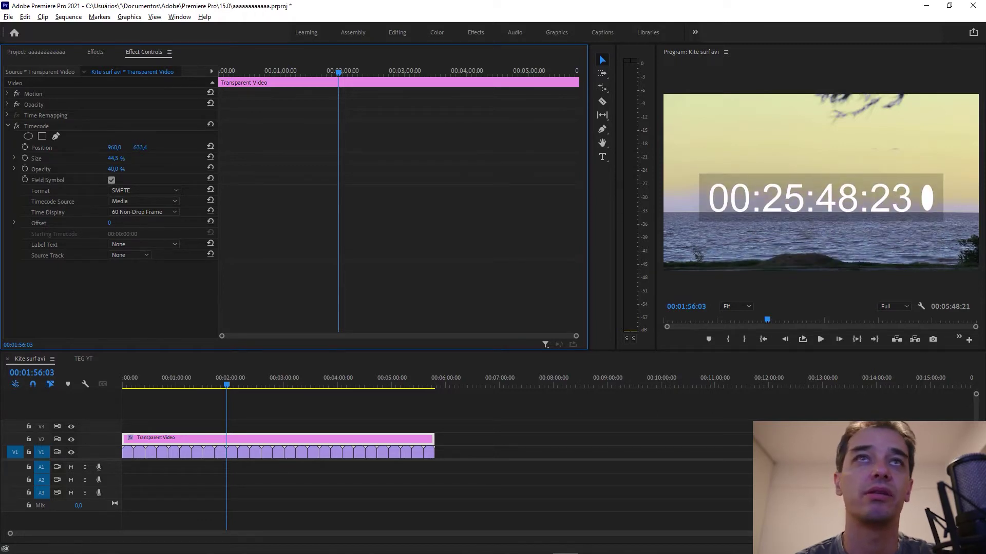
{"action": "mouse_move", "coordinate": [112, 169]}
{"action": "left_mouse_down"}
{"action": "mouse_move", "coordinate": [133, 170]}
{"action": "mouse_move", "coordinate": [110, 169]}
{"action": "left_mouse_up"}
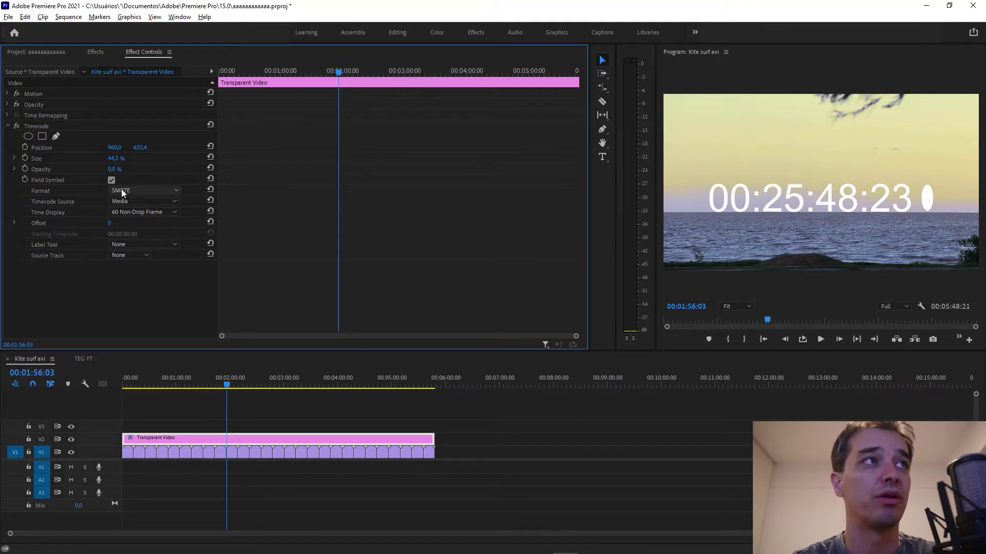
- Configure the Timecode effect with SMPTE format, Generate as timecode source and 25 as time display, and scrub the timeline to check the counter
{"action": "left_click", "coordinate": [140, 192]}
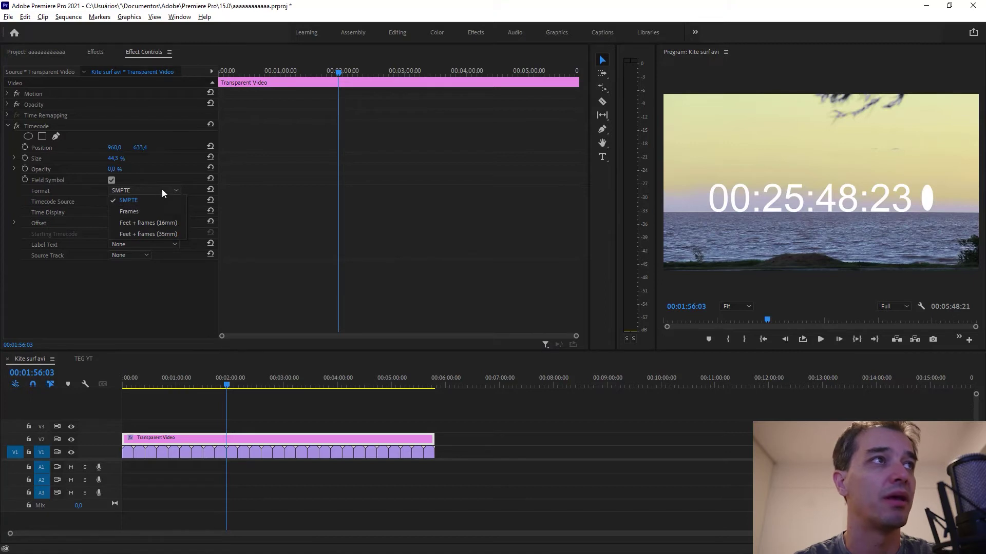
{"action": "left_click", "coordinate": [137, 200]}
{"action": "left_click", "coordinate": [136, 203]}
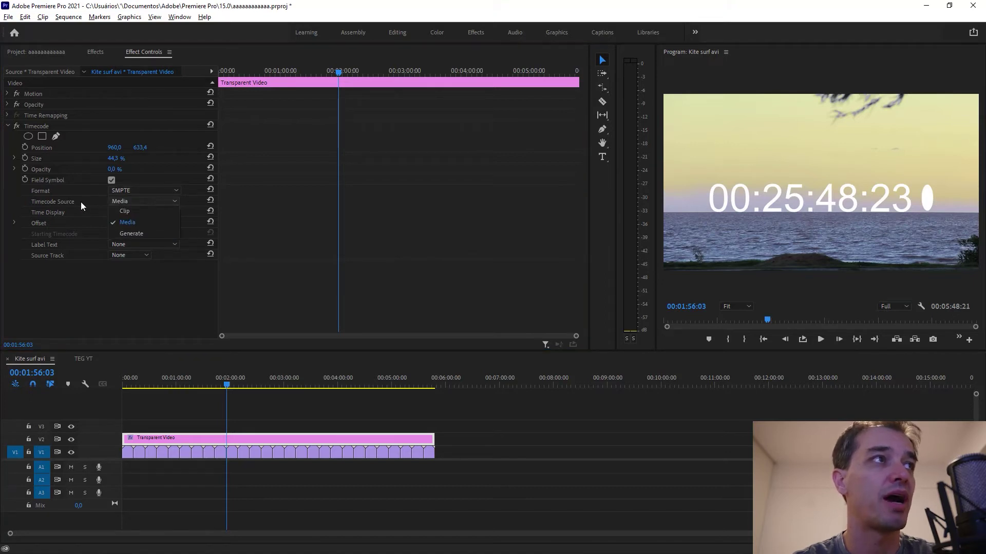
{"action": "left_click", "coordinate": [142, 236]}
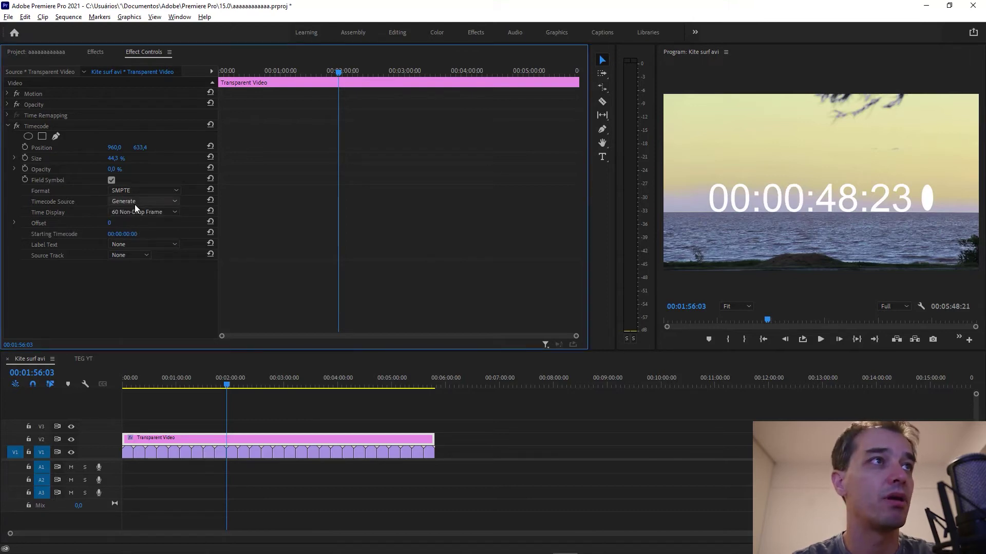
{"action": "left_click", "coordinate": [193, 400]}
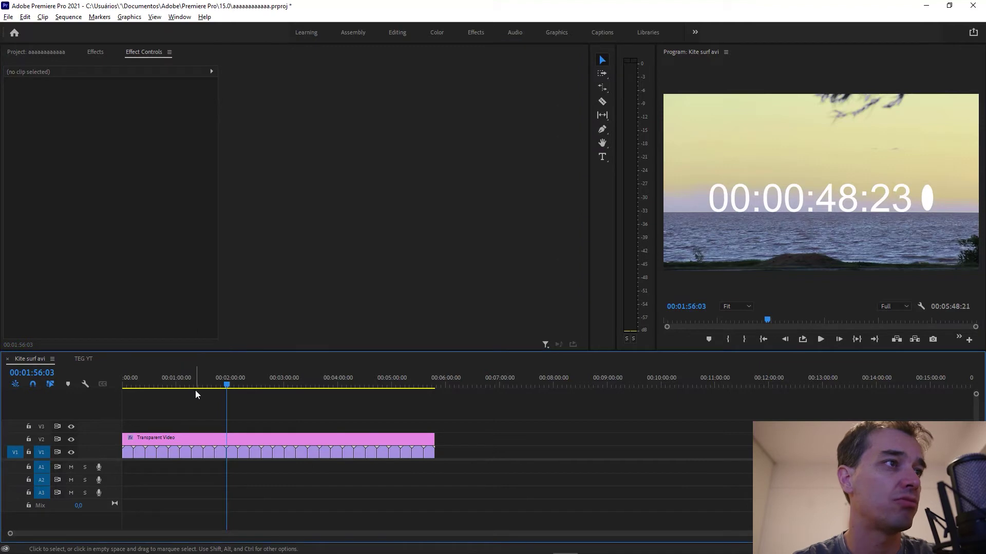
{"action": "left_click", "coordinate": [222, 437]}
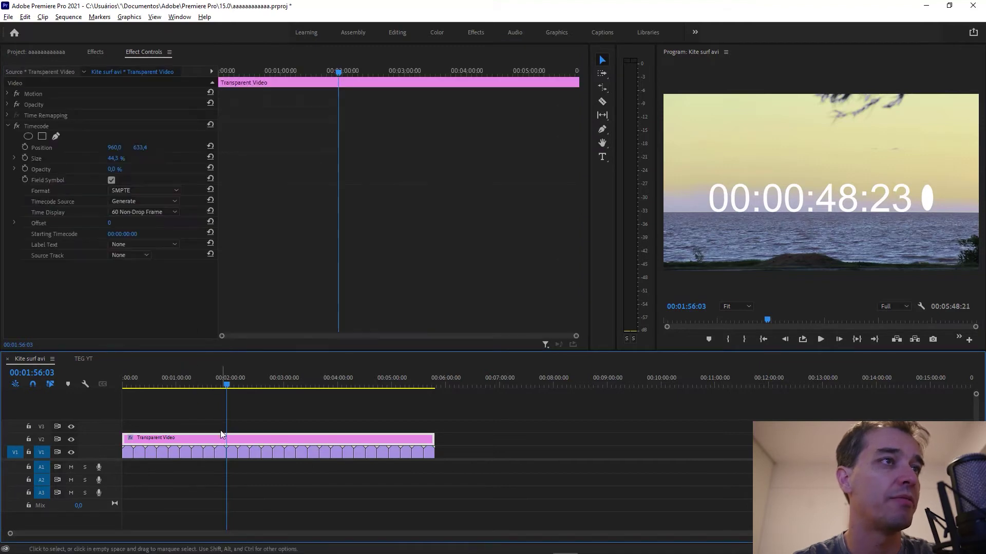
{"action": "left_click", "coordinate": [141, 214]}
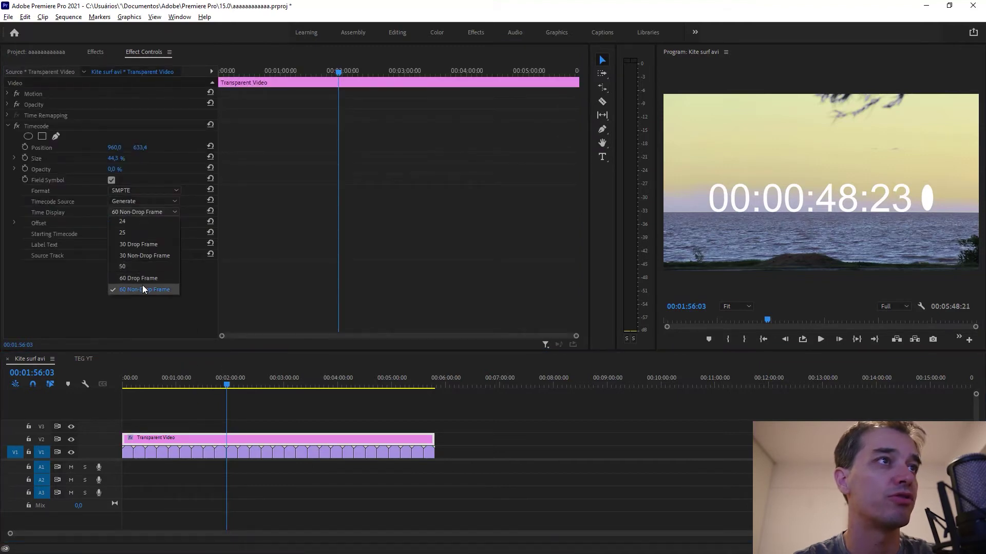
{"action": "left_click", "coordinate": [131, 233]}
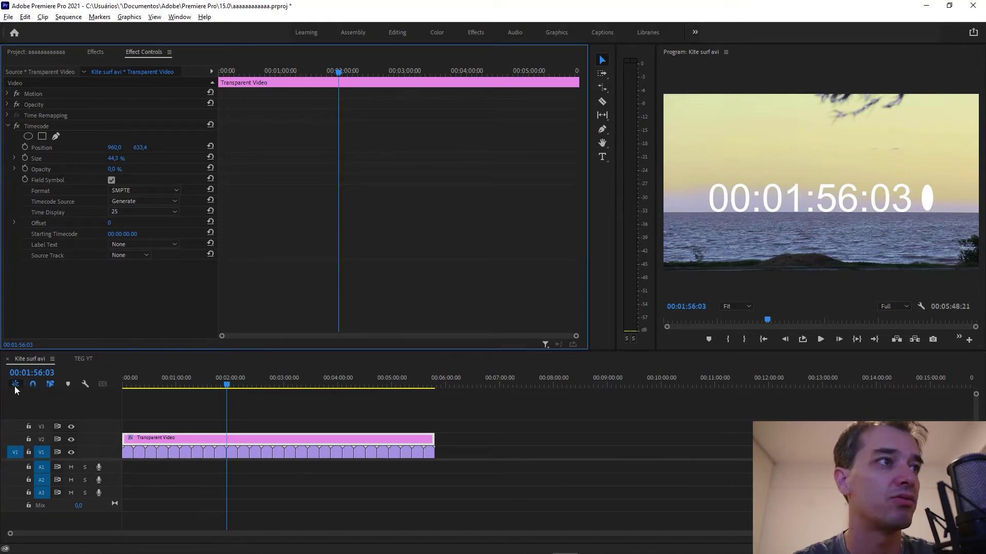
{"action": "left_click_drag", "start_coordinate": [244, 386], "coordinate": [301, 371]}
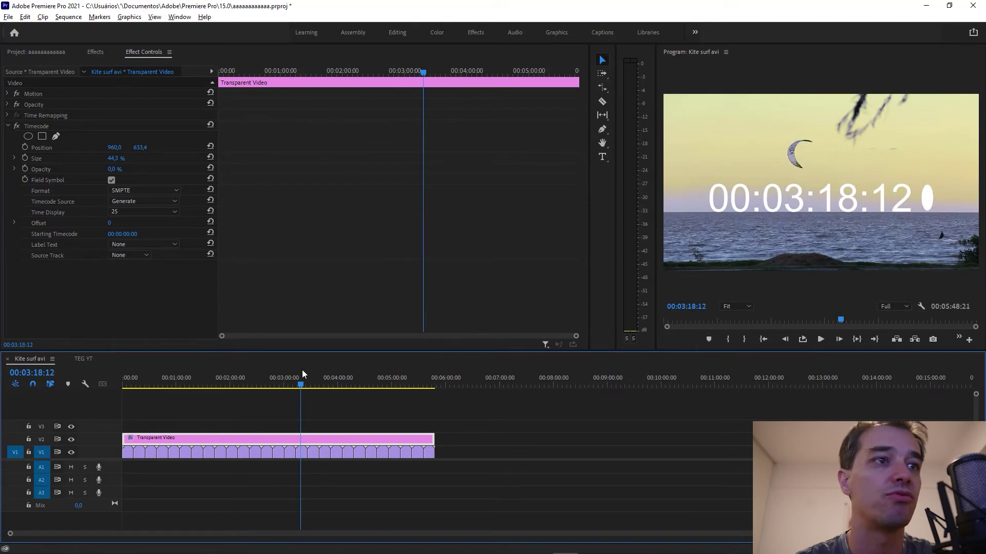
- Nest the transparent video clip on V2 into its own sequence, keeping the default name
{"action": "right_click", "coordinate": [251, 439]}
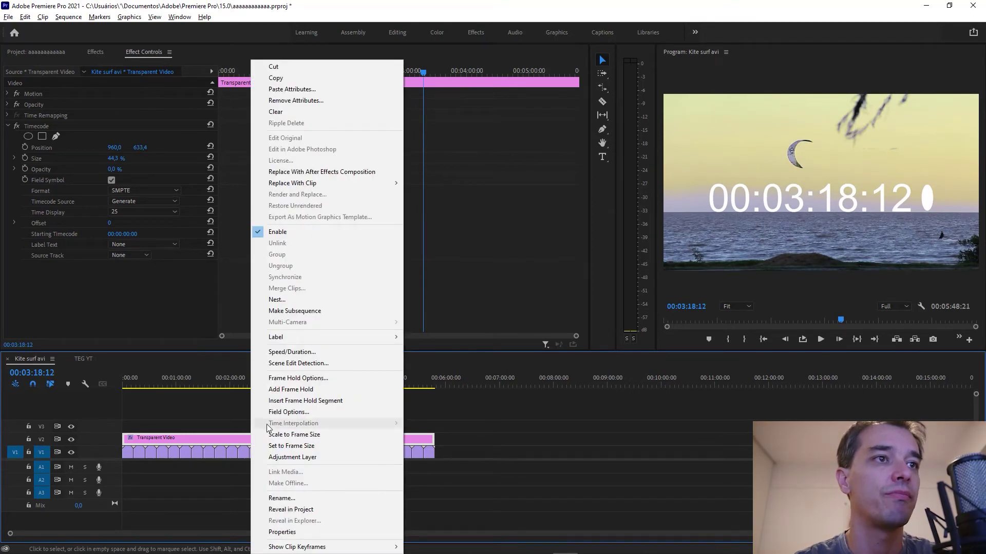
{"action": "left_click", "coordinate": [286, 301]}
{"action": "left_click", "coordinate": [476, 293]}
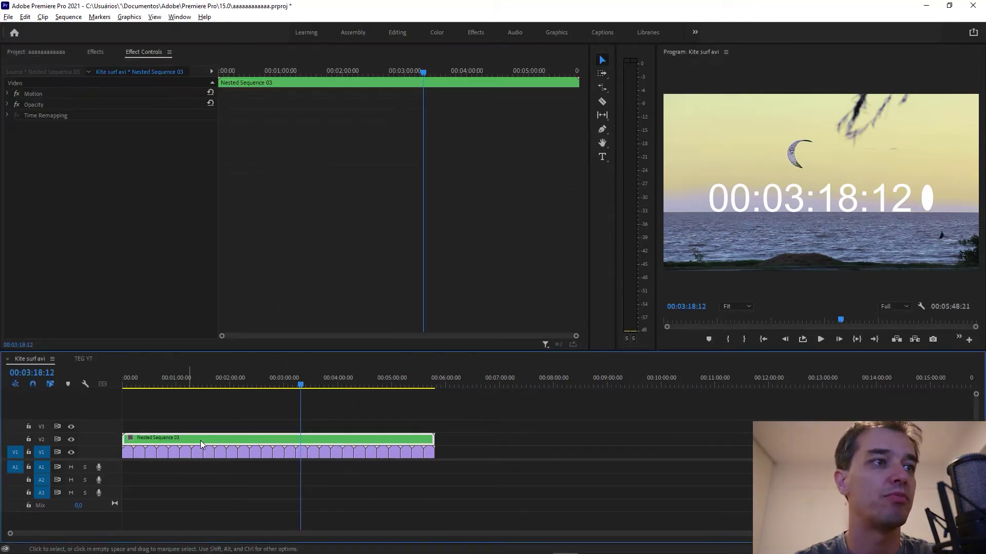
- Reverse the speed of the nested clip at 100 % and scrub through the timeline to check the countdown
{"action": "right_click", "coordinate": [257, 441]}
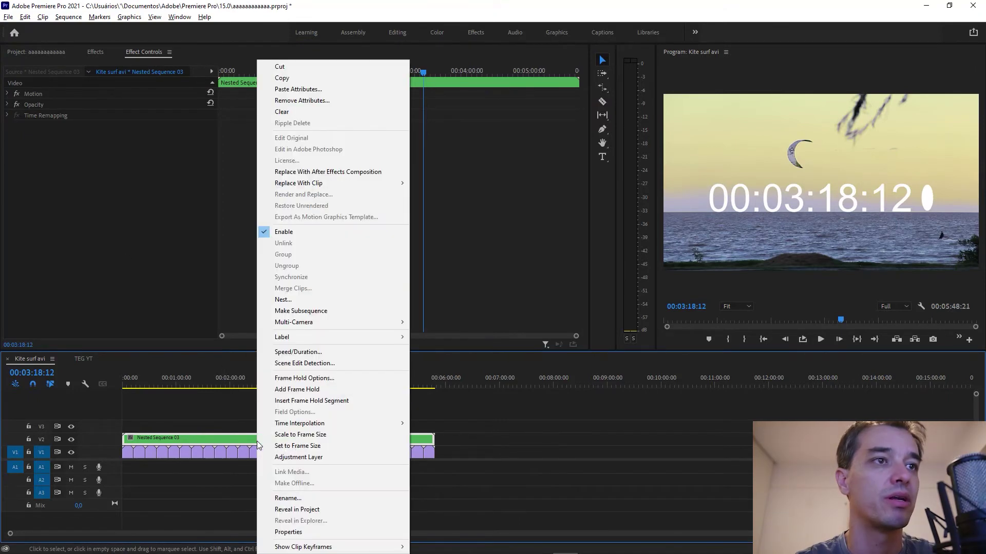
{"action": "left_click", "coordinate": [295, 352]}
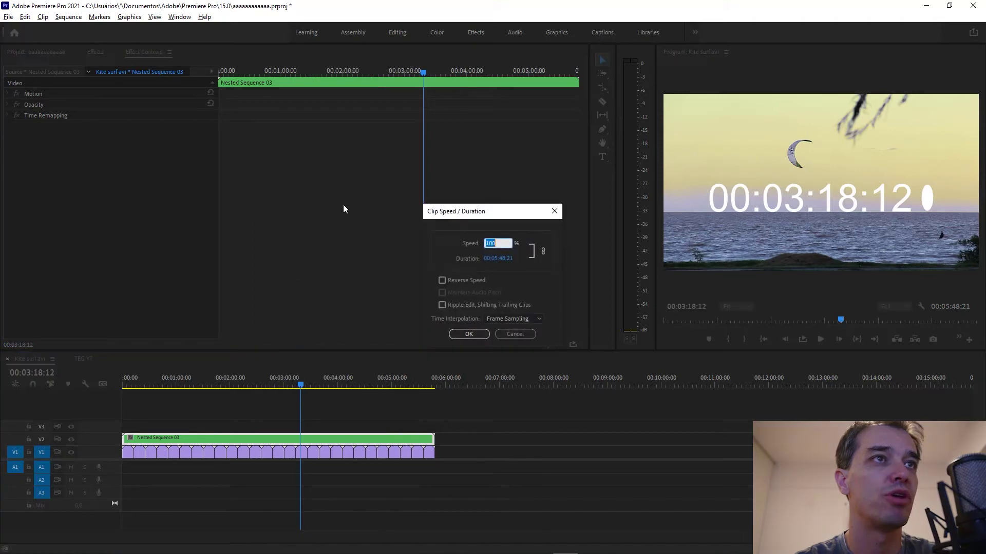
{"action": "left_click", "coordinate": [442, 282]}
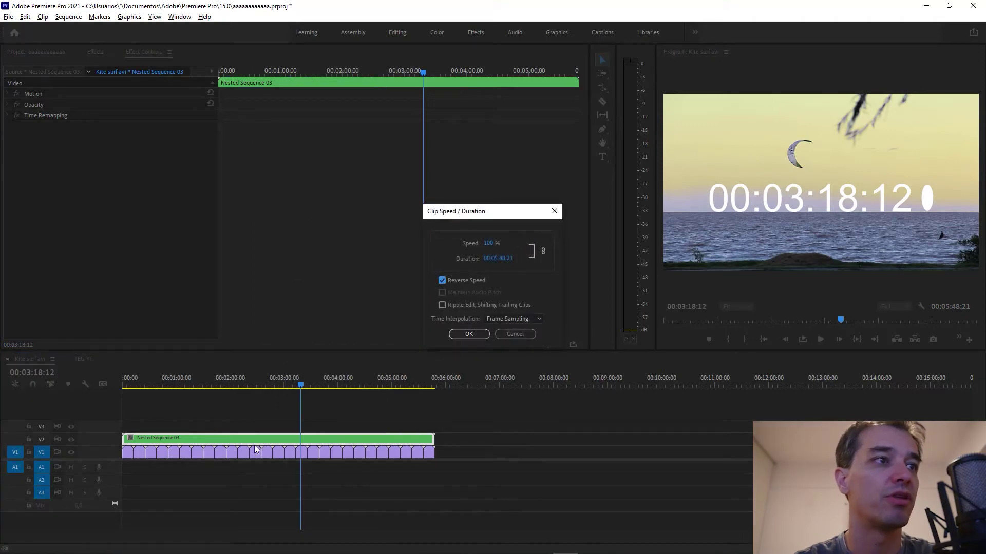
{"action": "left_click", "coordinate": [469, 335]}
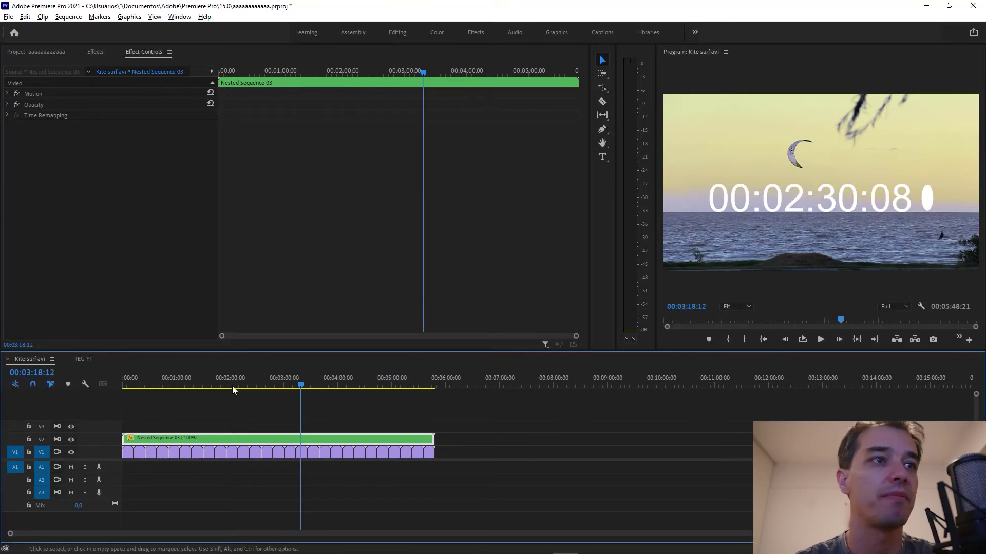
{"action": "left_click_drag", "start_coordinate": [238, 383], "coordinate": [2, 385]}
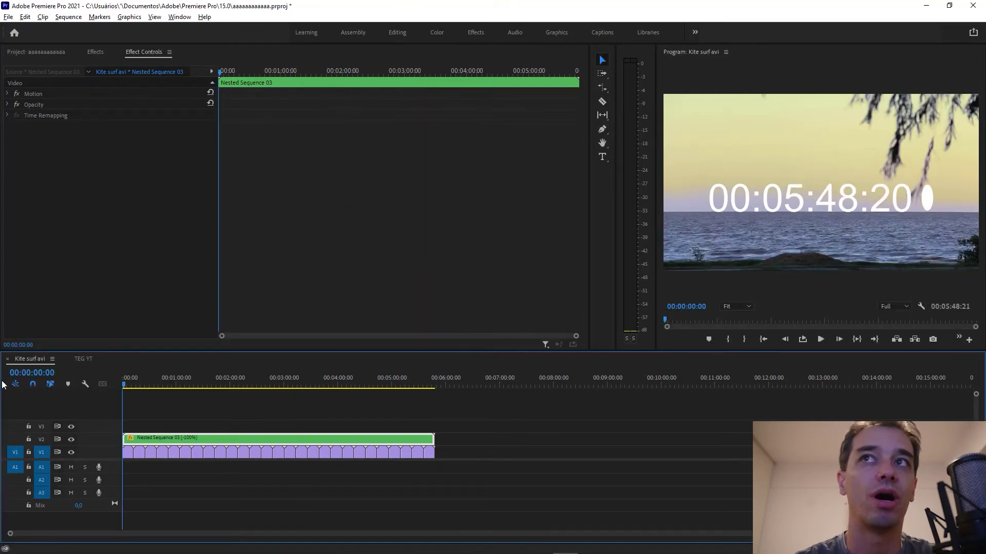
{"action": "left_click_drag", "start_coordinate": [124, 383], "coordinate": [239, 386]}
- Search the effects for "crop" and apply the Crop video effect to the nested clip
{"action": "left_click", "coordinate": [95, 53]}
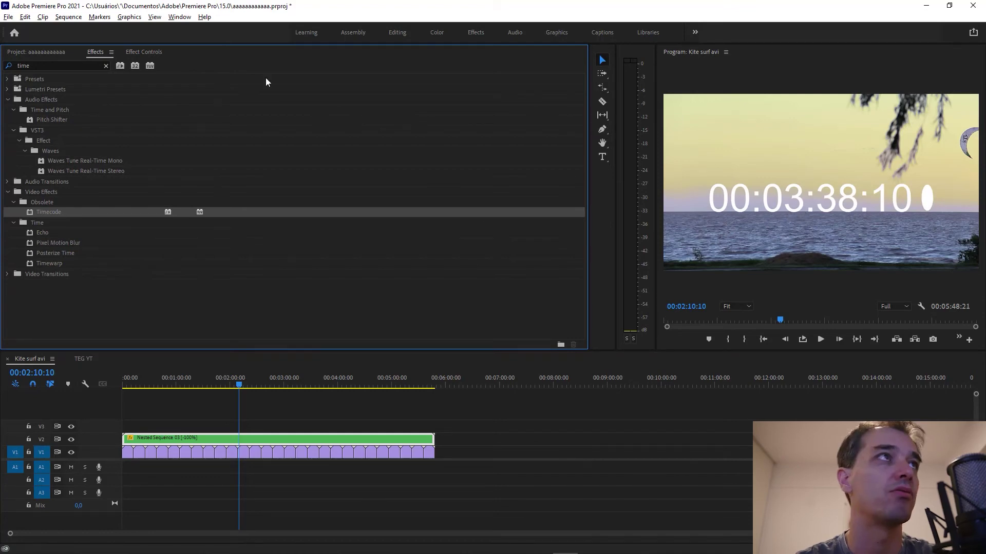
{"action": "double_click", "coordinate": [54, 66]}
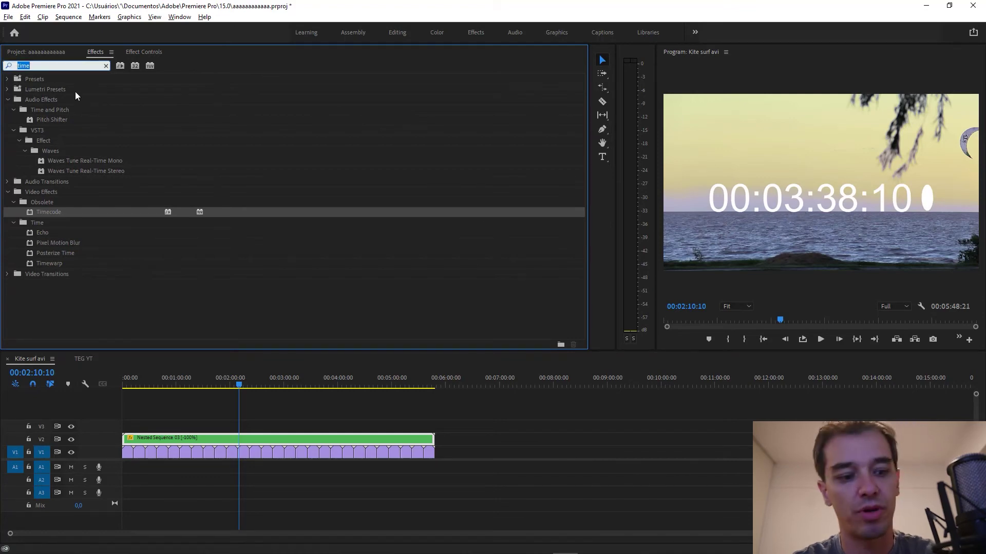
{"action": "type", "text": "crop"}
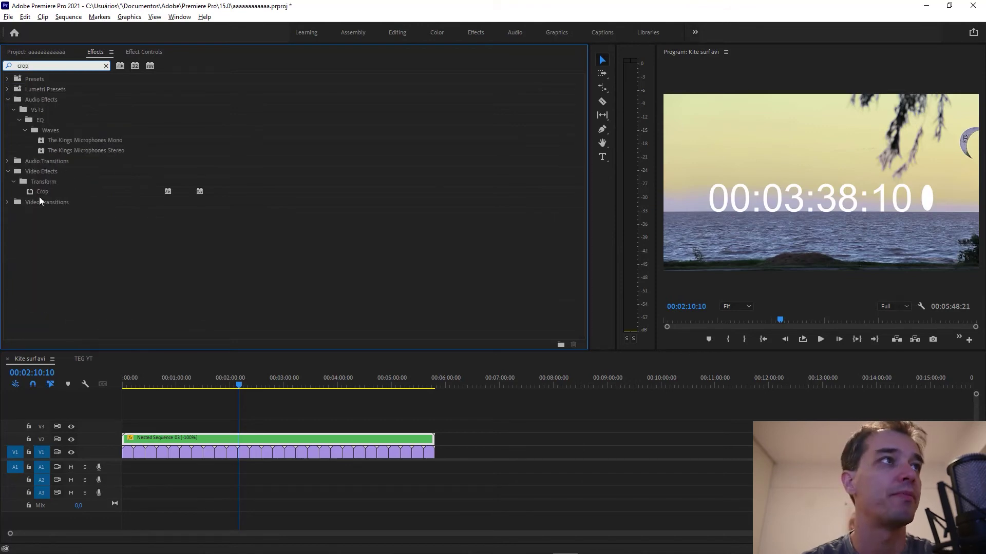
{"action": "left_click_drag", "start_coordinate": [41, 192], "coordinate": [200, 441]}
- Crop the nested clip about 31.3 % from its left edge and trim its right edge so only minutes and seconds show
{"action": "left_click", "coordinate": [141, 51]}
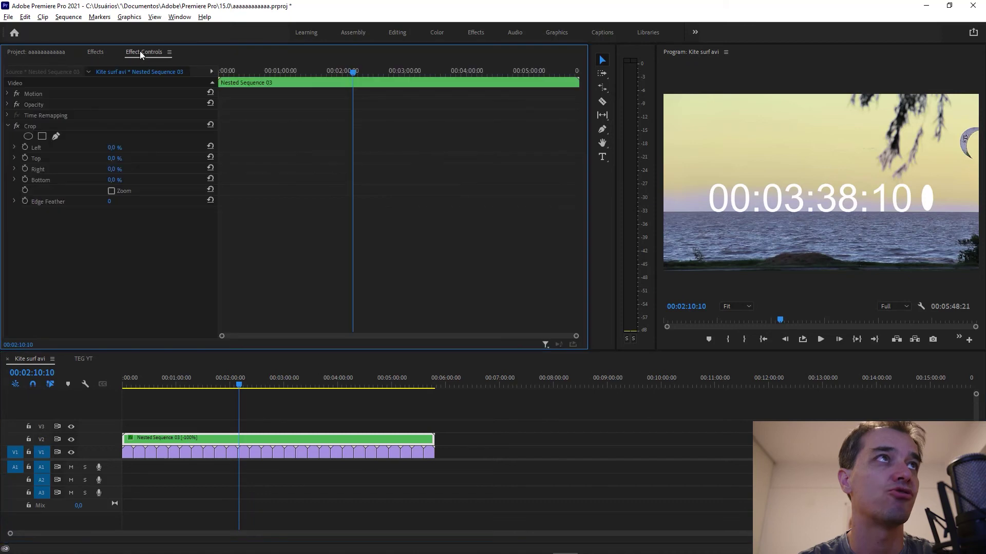
{"action": "left_click", "coordinate": [32, 125]}
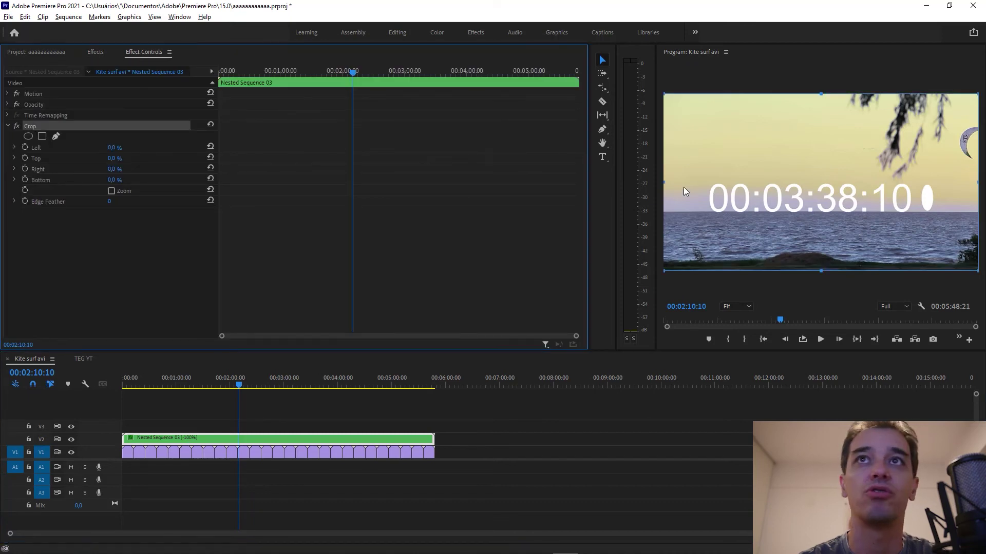
{"action": "left_click_drag", "start_coordinate": [665, 186], "coordinate": [761, 172]}
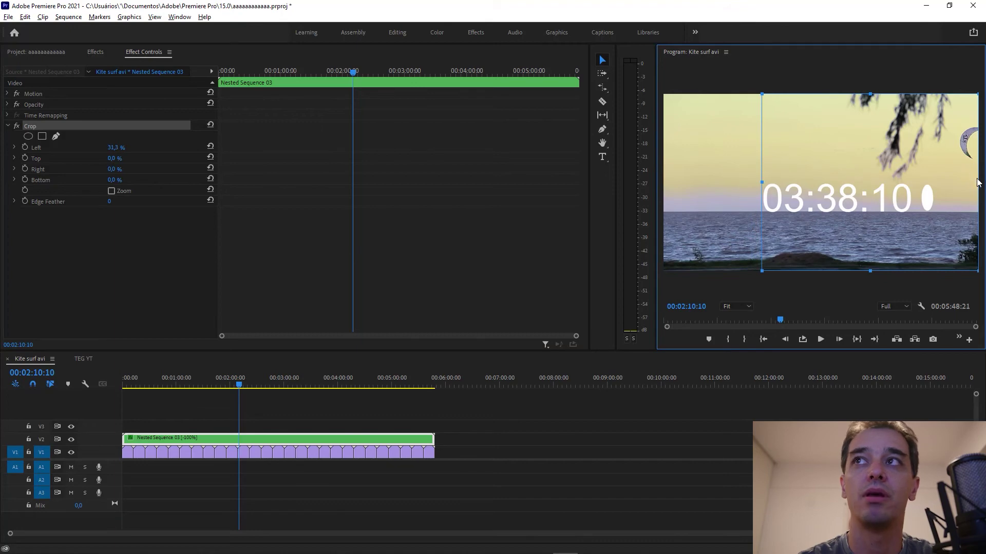
{"action": "left_click_drag", "start_coordinate": [978, 181], "coordinate": [858, 162]}
- Deselect the clip and play the cropped countdown around the two-minute mark and again near the end of the sequence
{"action": "left_click", "coordinate": [248, 400]}
{"action": "left_click", "coordinate": [238, 386]}
{"action": "left_click", "coordinate": [221, 384]}
{"action": "key", "text": "space"}
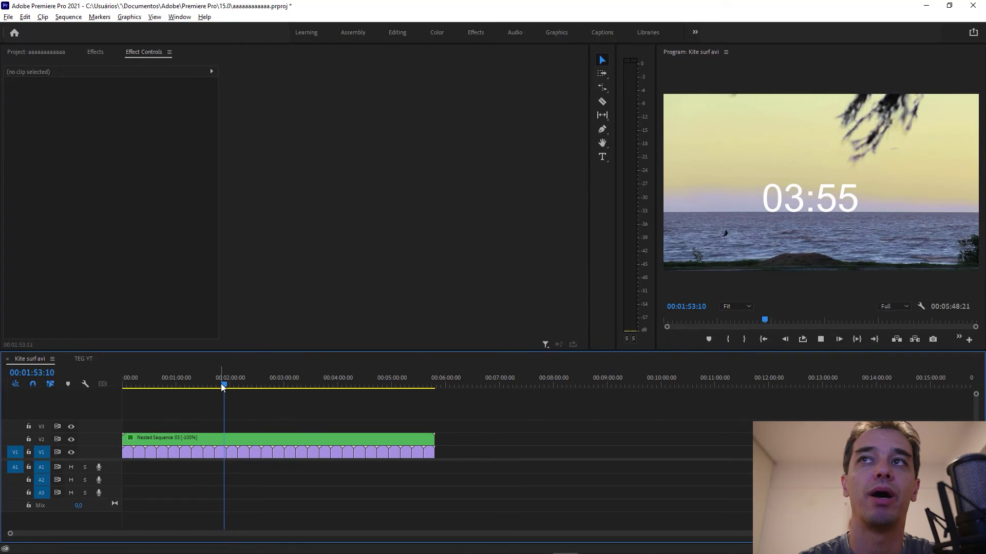
{"action": "left_click_drag", "start_coordinate": [211, 384], "coordinate": [429, 368]}
{"action": "key", "text": "space"}
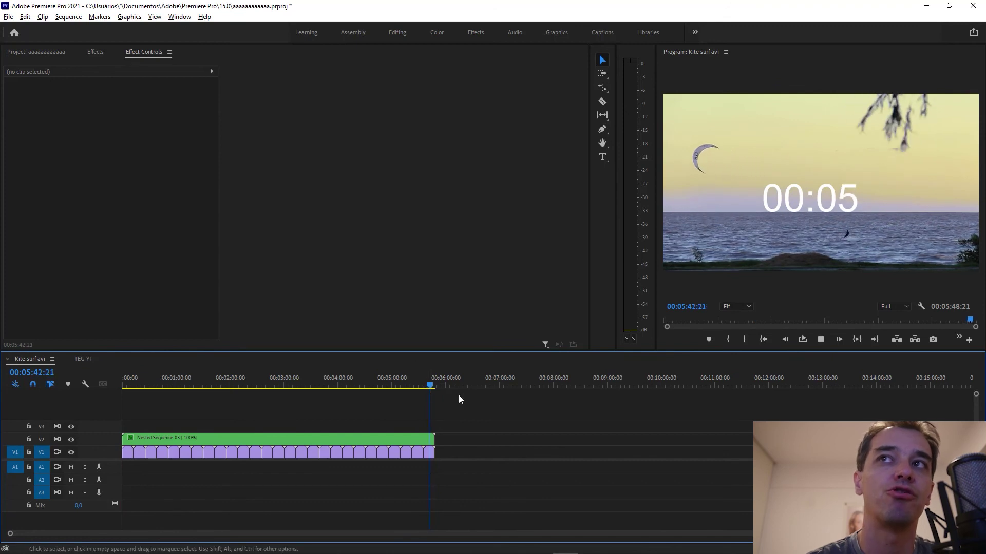
{"action": "key", "text": "space"}
- Move the nested countdown clip up to track V3 and play the sequence from about 00:03:25:22
{"action": "left_click_drag", "start_coordinate": [434, 431], "coordinate": [156, 426]}
{"action": "left_click", "coordinate": [187, 439]}
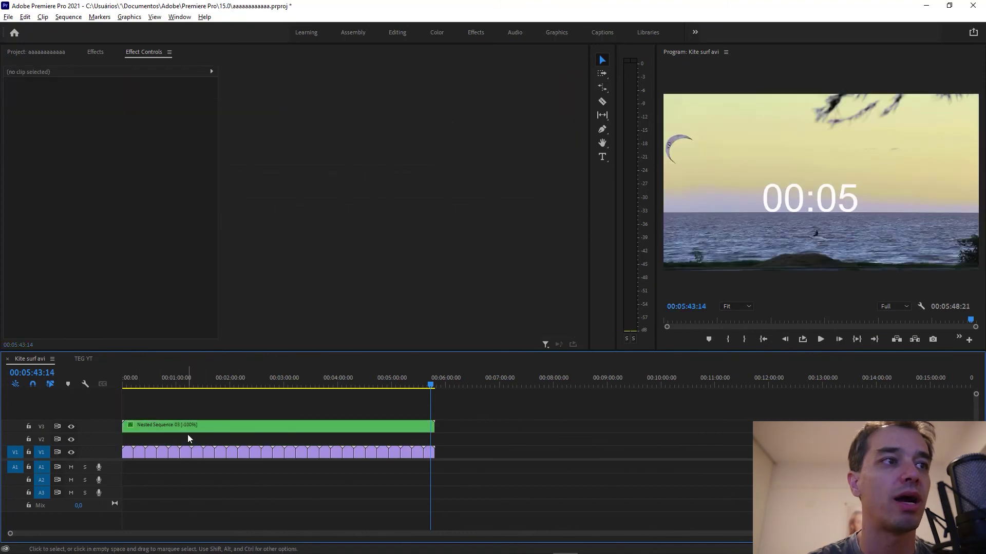
{"action": "mouse_move", "coordinate": [313, 377]}
{"action": "left_mouse_down"}
{"action": "mouse_move", "coordinate": [294, 377]}
{"action": "mouse_move", "coordinate": [308, 378]}
{"action": "left_mouse_up"}
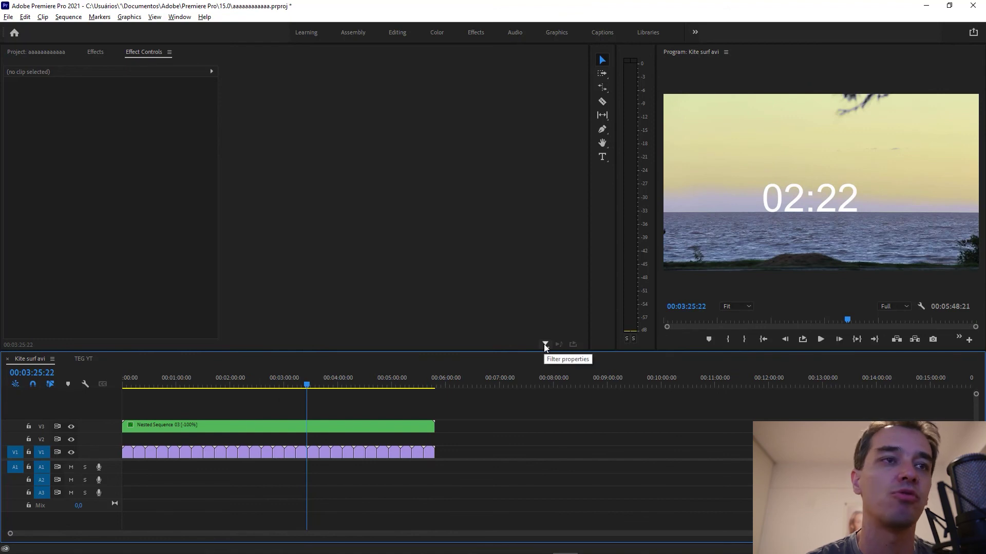
{"action": "key", "text": "space"}
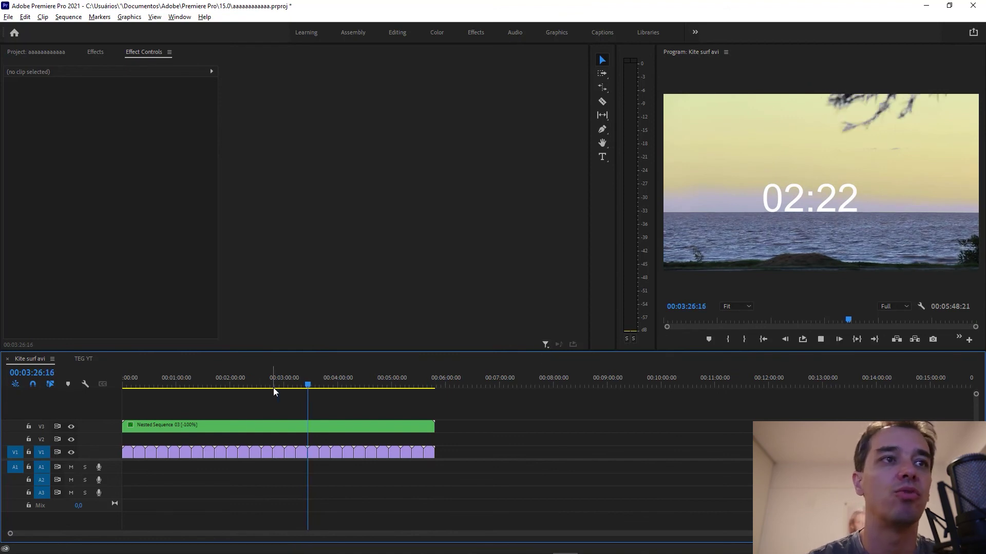